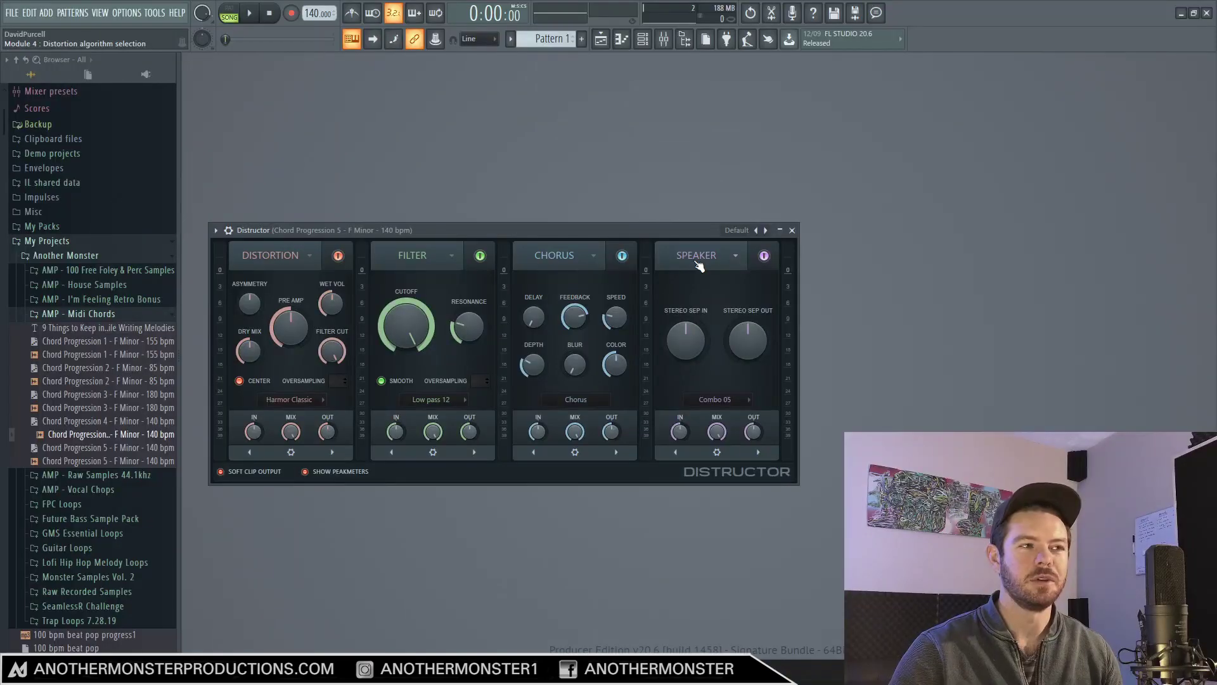
{"action": "left_click", "coordinate": [288, 154]}
{"action": "left_click", "coordinate": [480, 256]}
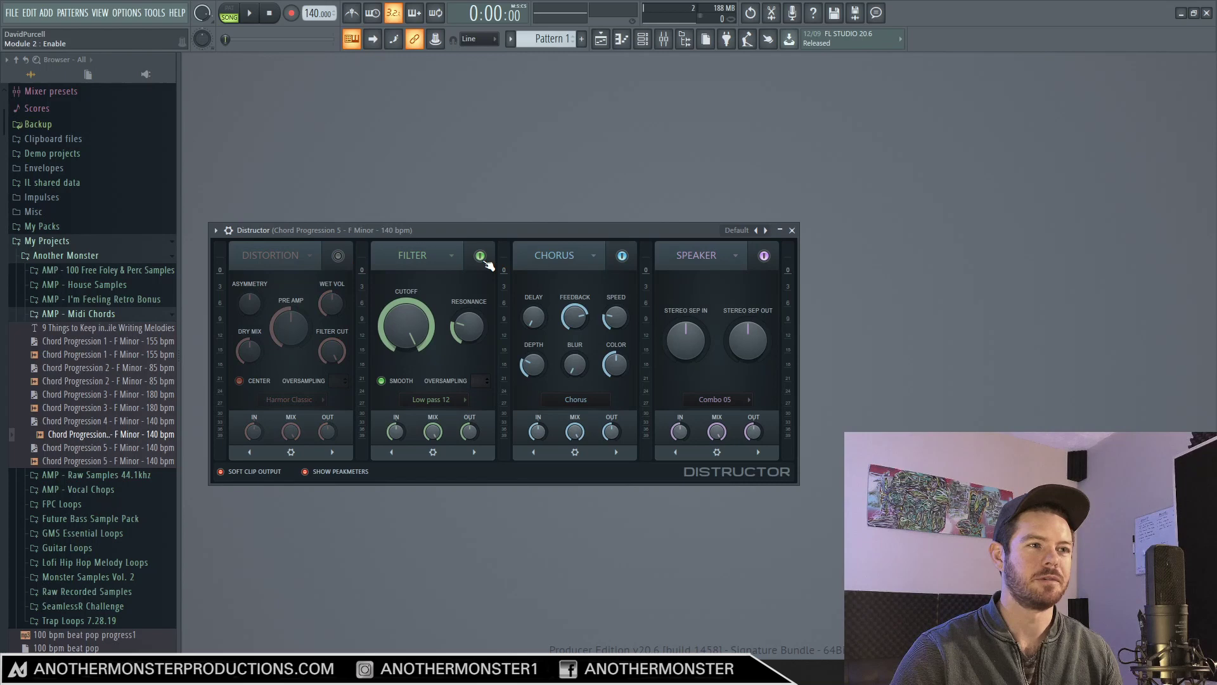
{"action": "left_click", "coordinate": [622, 255]}
{"action": "left_click", "coordinate": [764, 255]}
{"action": "left_click", "coordinate": [764, 256]}
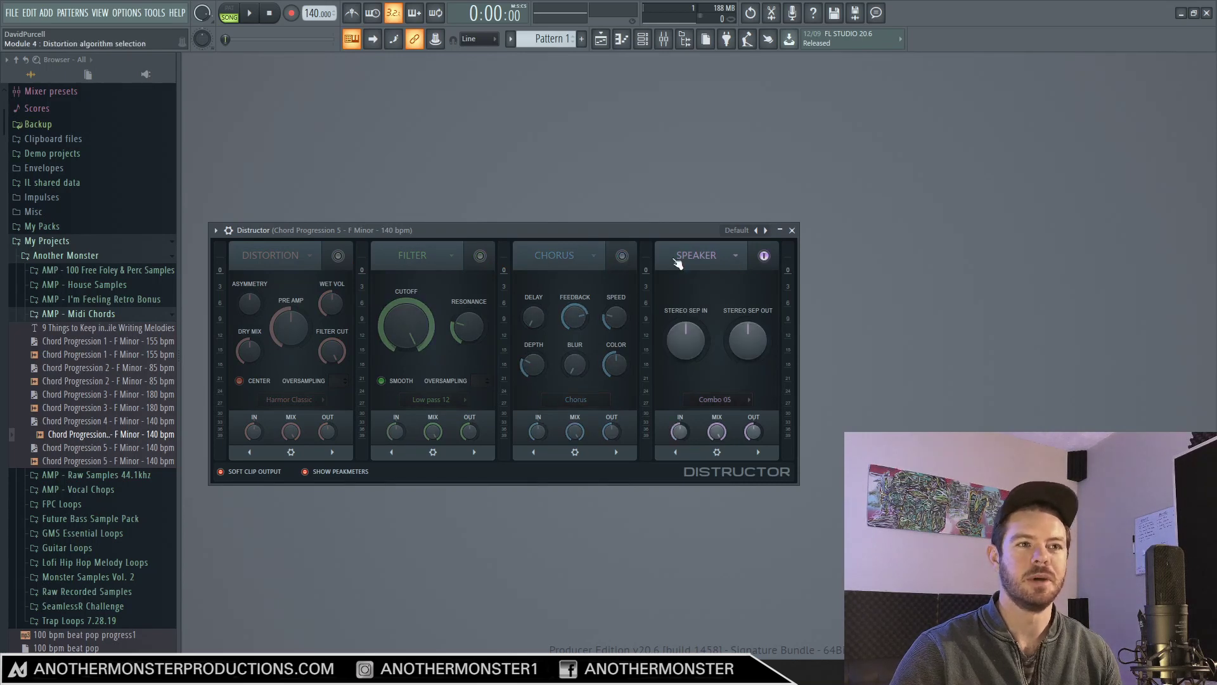
{"action": "left_click", "coordinate": [622, 255]}
{"action": "left_click", "coordinate": [480, 256]}
{"action": "left_click", "coordinate": [338, 256]}
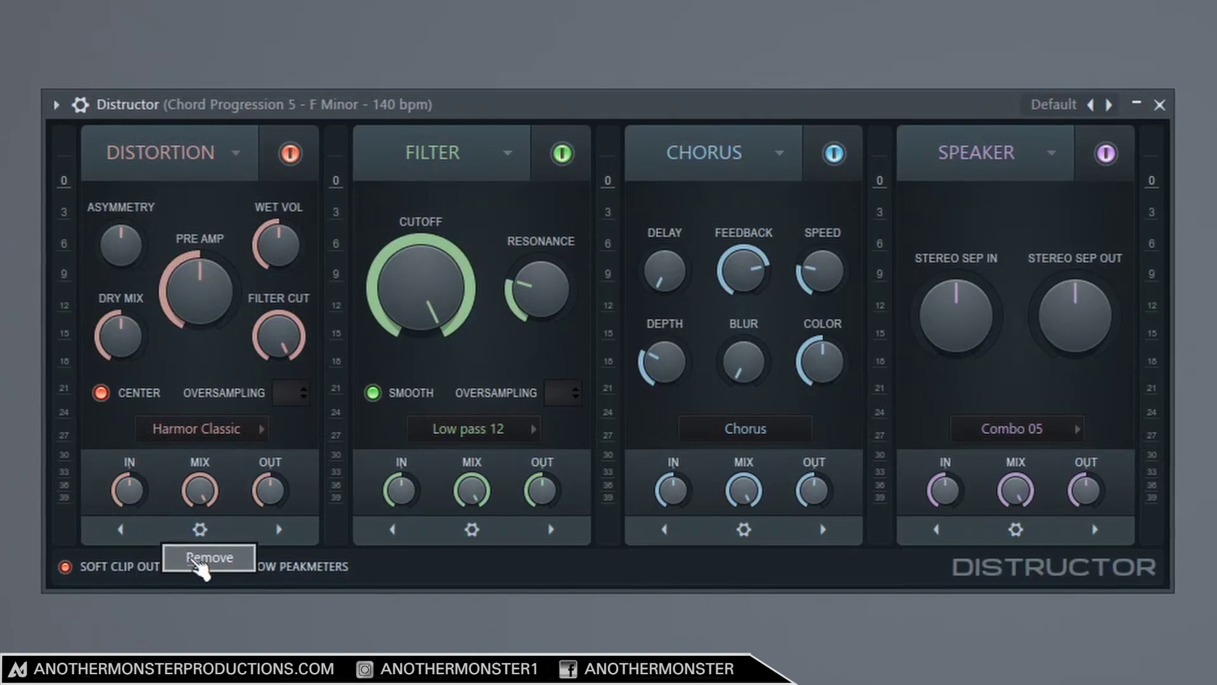
{"action": "left_click", "coordinate": [199, 559]}
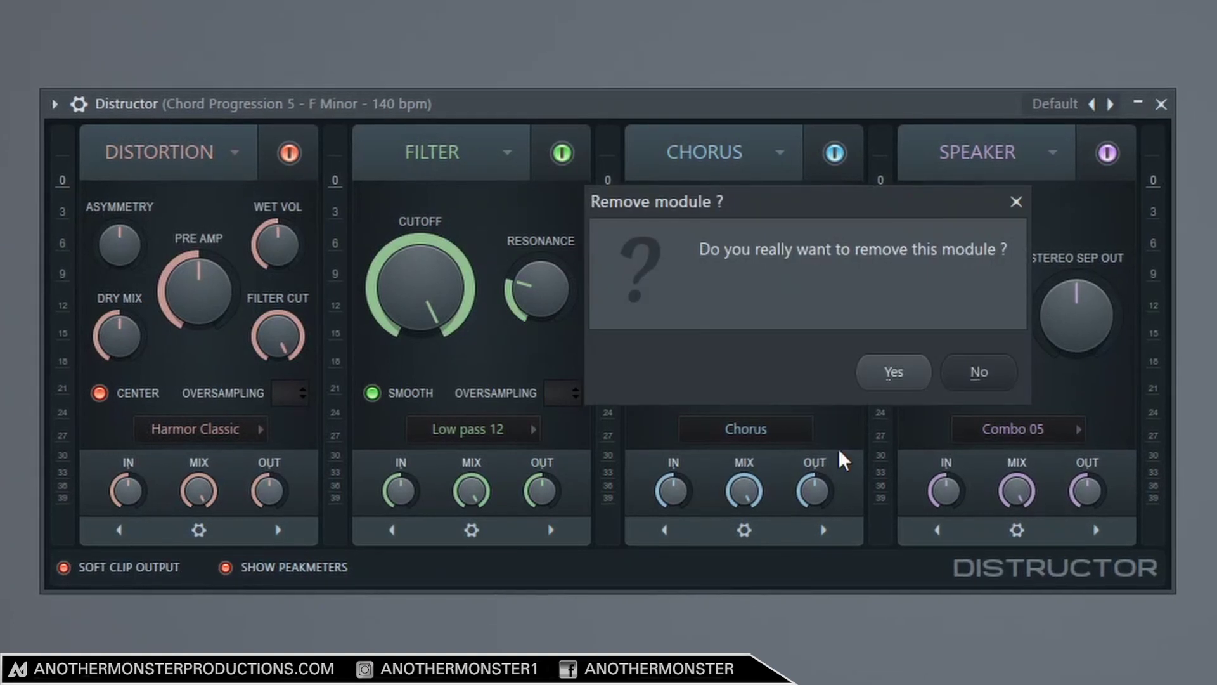
{"action": "left_click", "coordinate": [877, 373]}
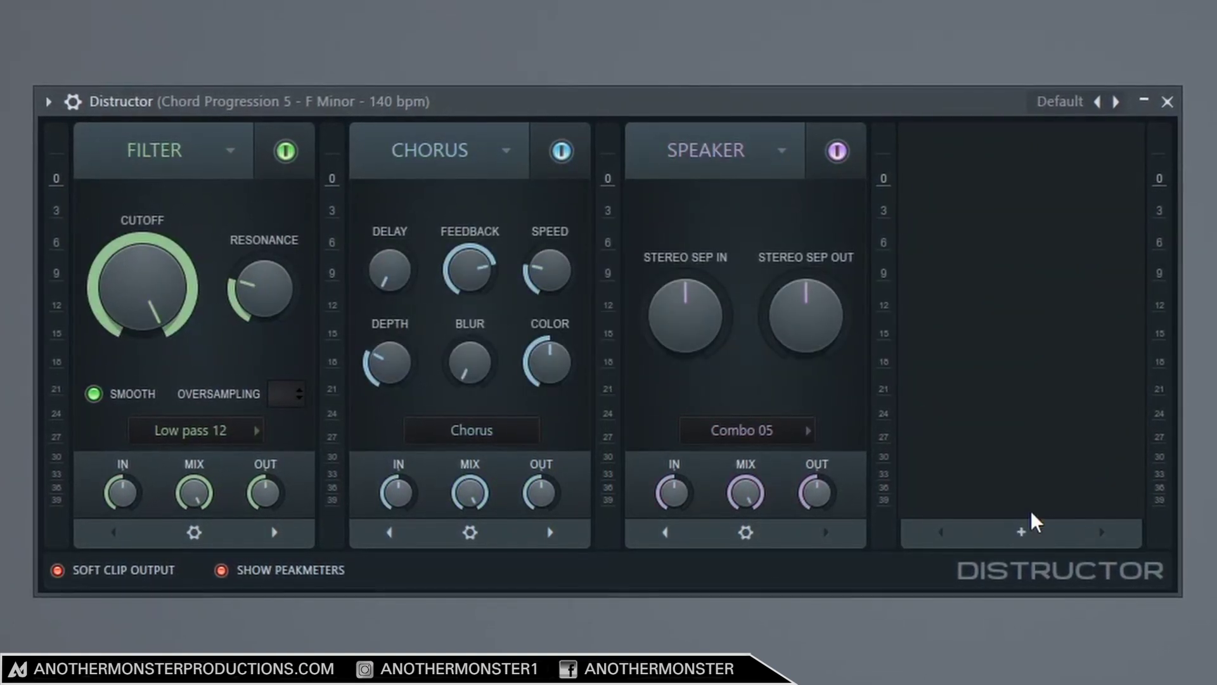
{"action": "left_click", "coordinate": [1020, 532]}
{"action": "left_click", "coordinate": [1036, 579]}
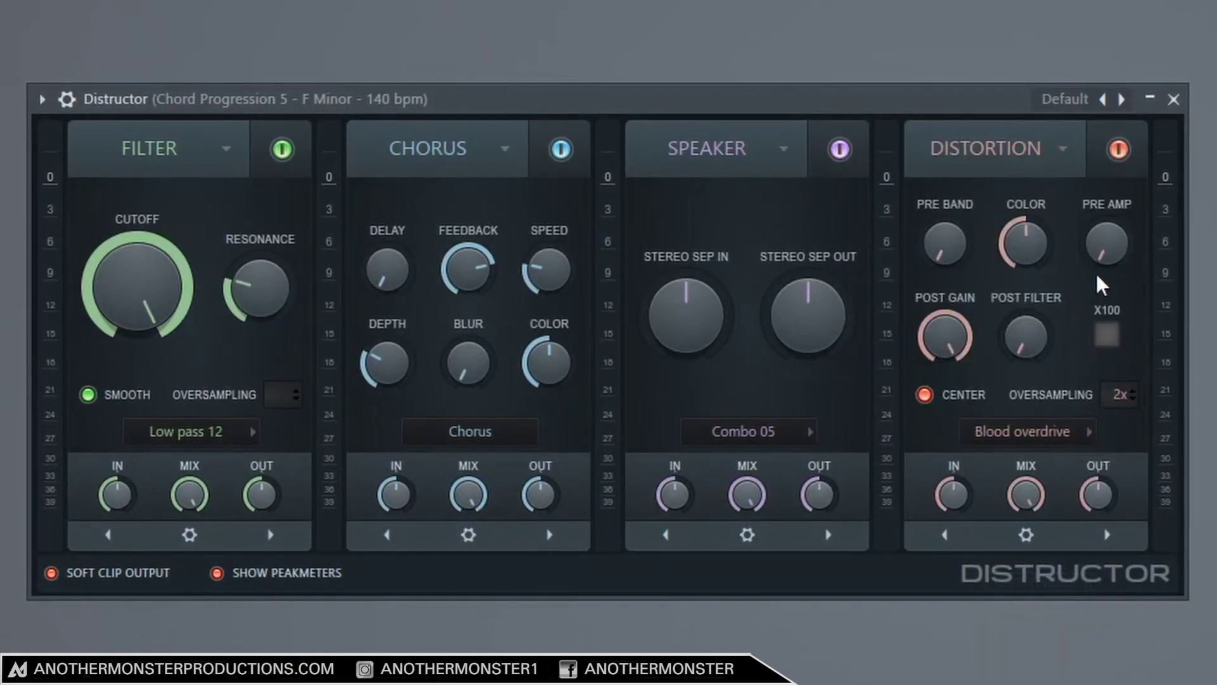
{"action": "left_click", "coordinate": [949, 537]}
{"action": "left_click", "coordinate": [666, 537]}
{"action": "left_click", "coordinate": [382, 539]}
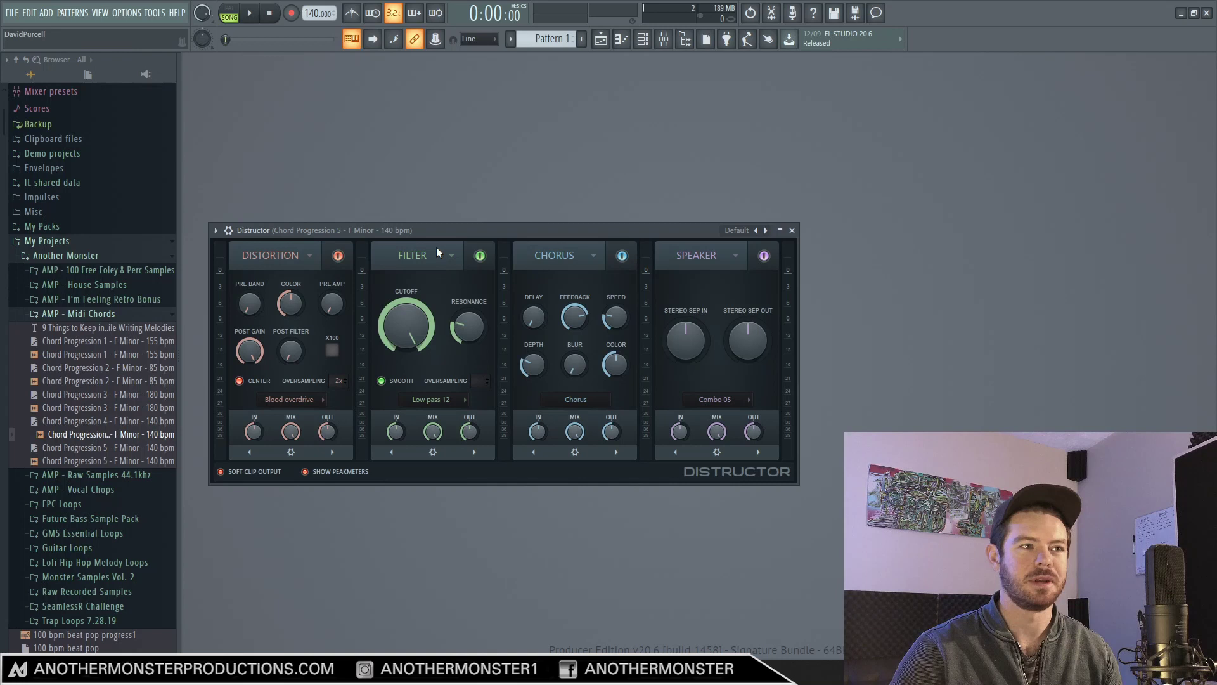
{"action": "left_click", "coordinate": [436, 252]}
{"action": "left_click", "coordinate": [417, 272]}
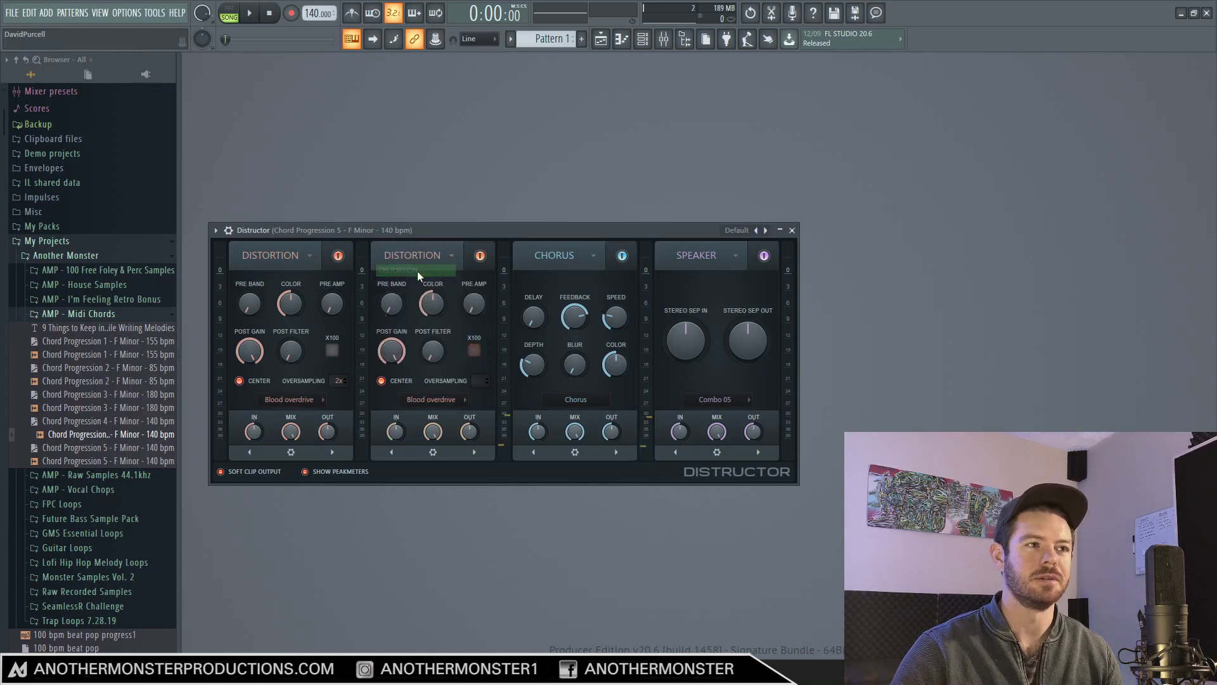
{"action": "left_click", "coordinate": [561, 252]}
{"action": "left_click", "coordinate": [553, 272]}
{"action": "left_click", "coordinate": [715, 256]}
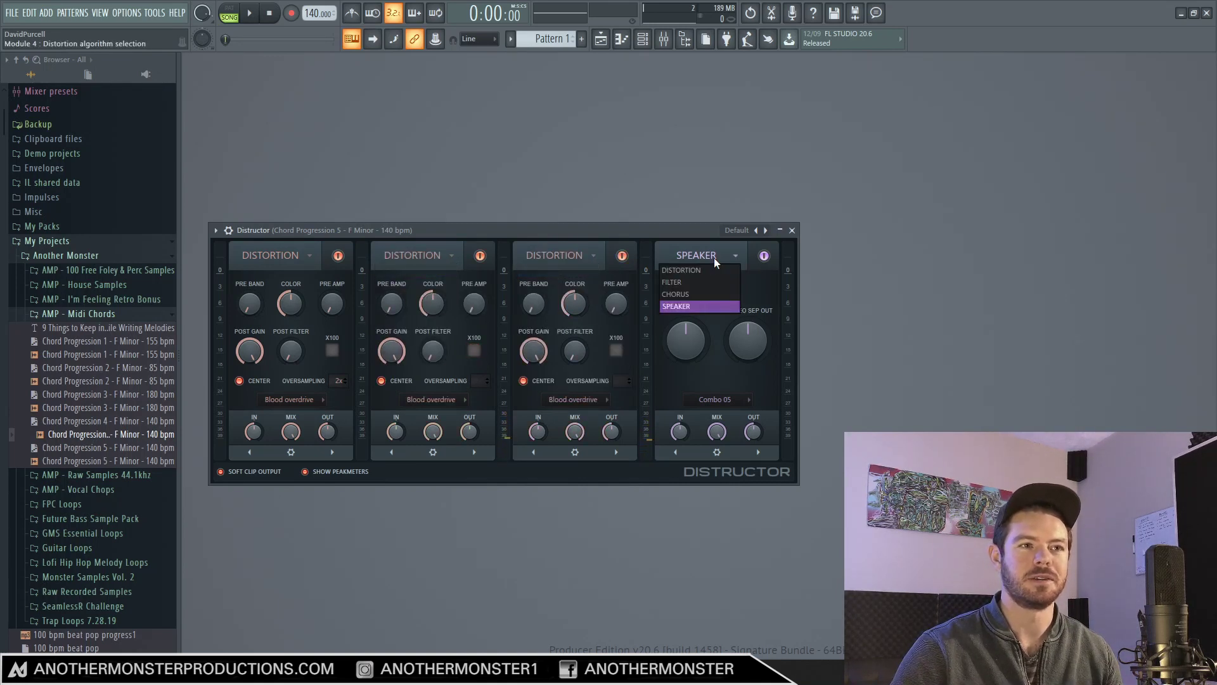
{"action": "left_click", "coordinate": [705, 266]}
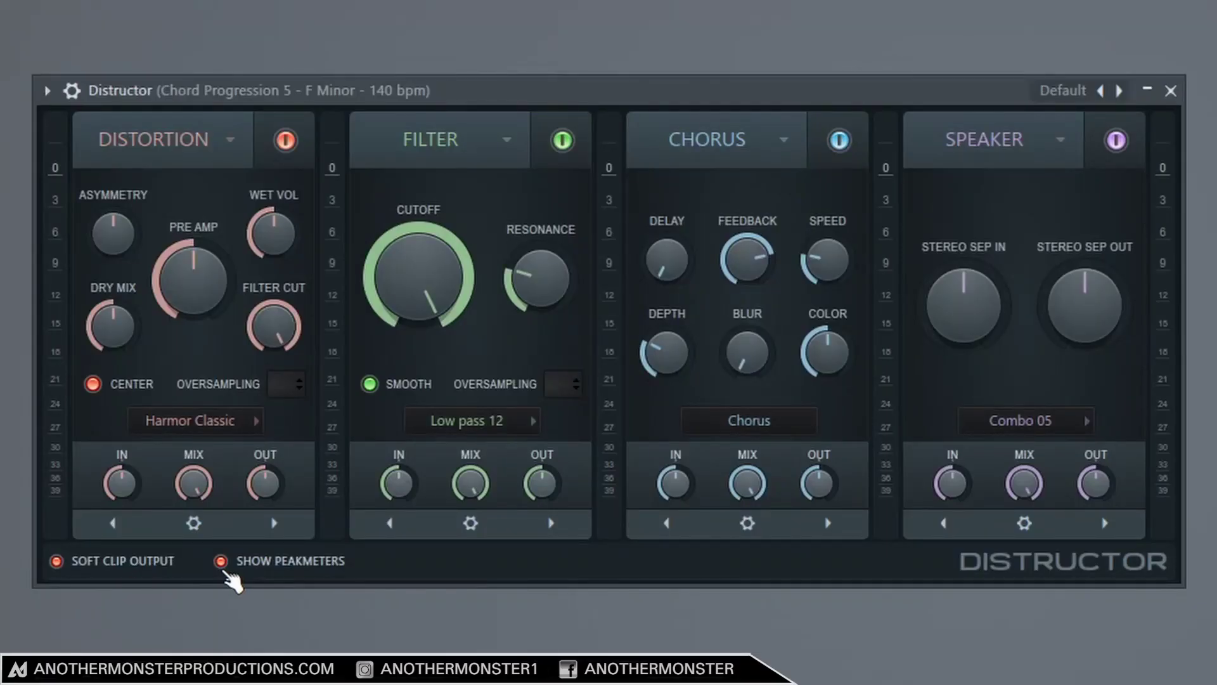
{"action": "left_click", "coordinate": [222, 563]}
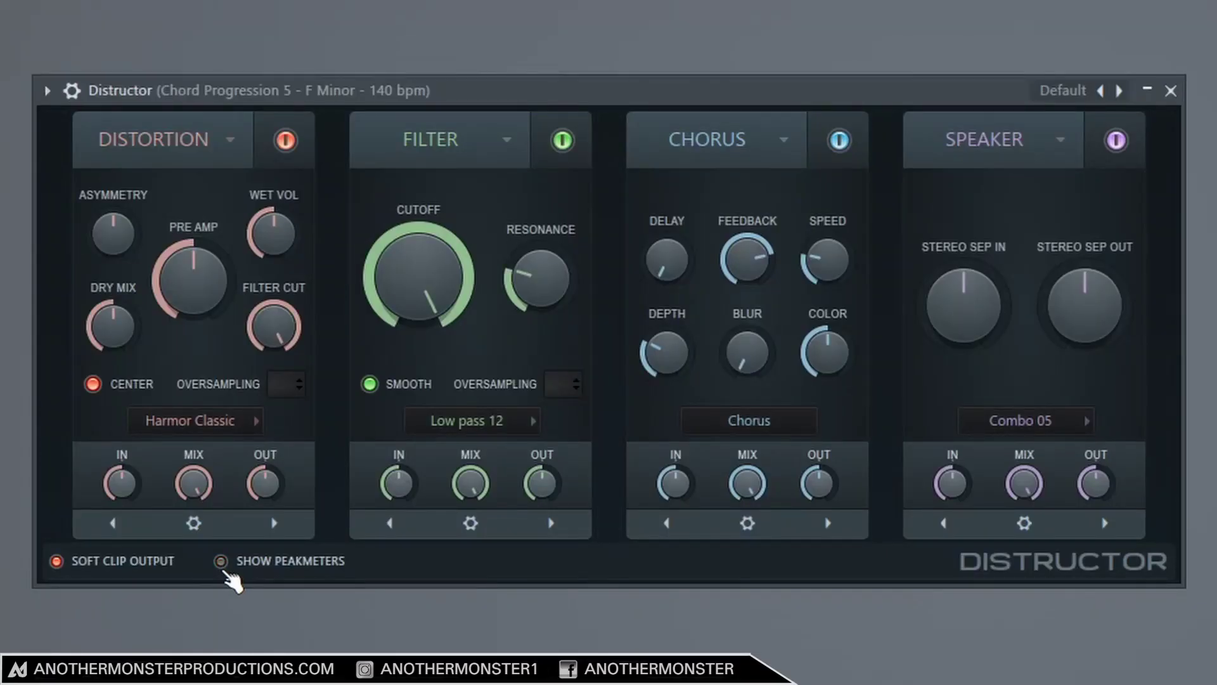
{"action": "left_click", "coordinate": [221, 563]}
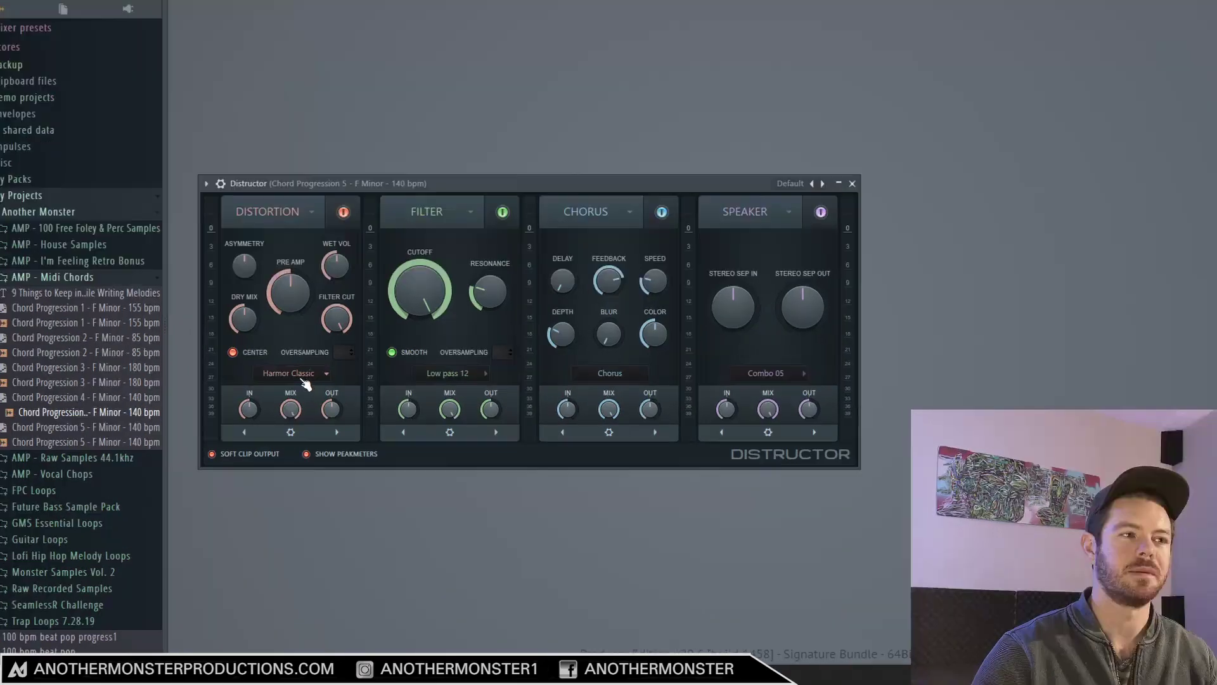
- Try the Blood overdrive, Fast dist and Soft clipper distortion types in turn
{"action": "left_click", "coordinate": [290, 402]}
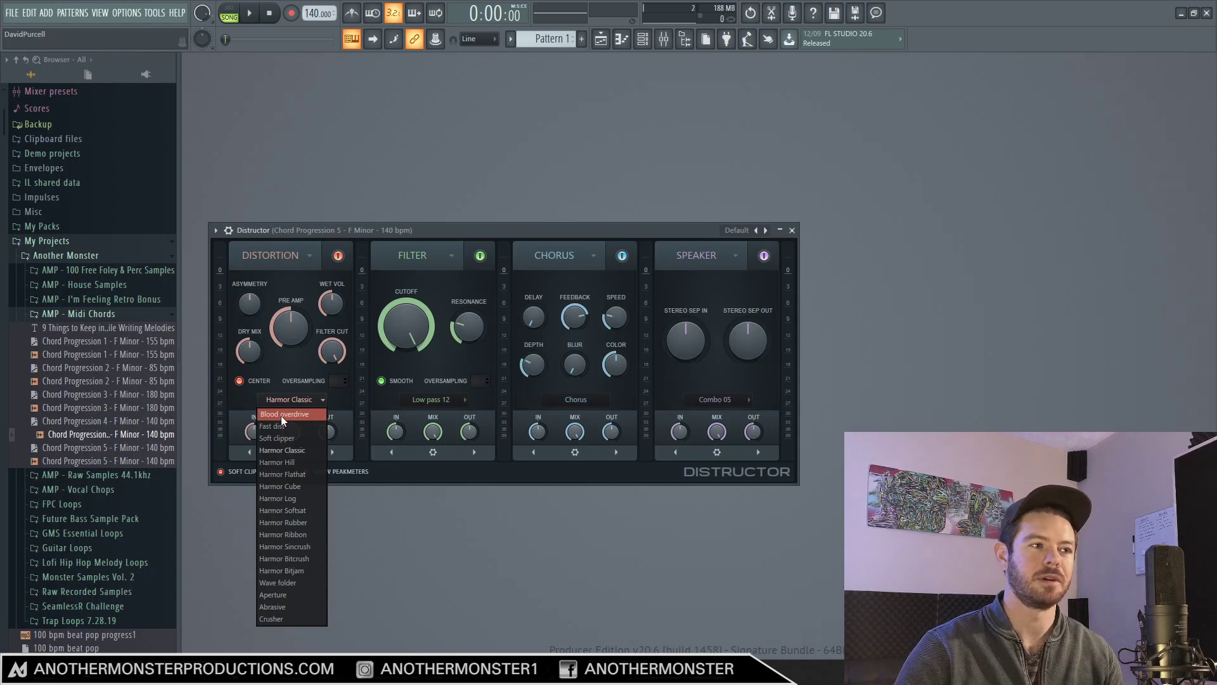
{"action": "left_click", "coordinate": [277, 414]}
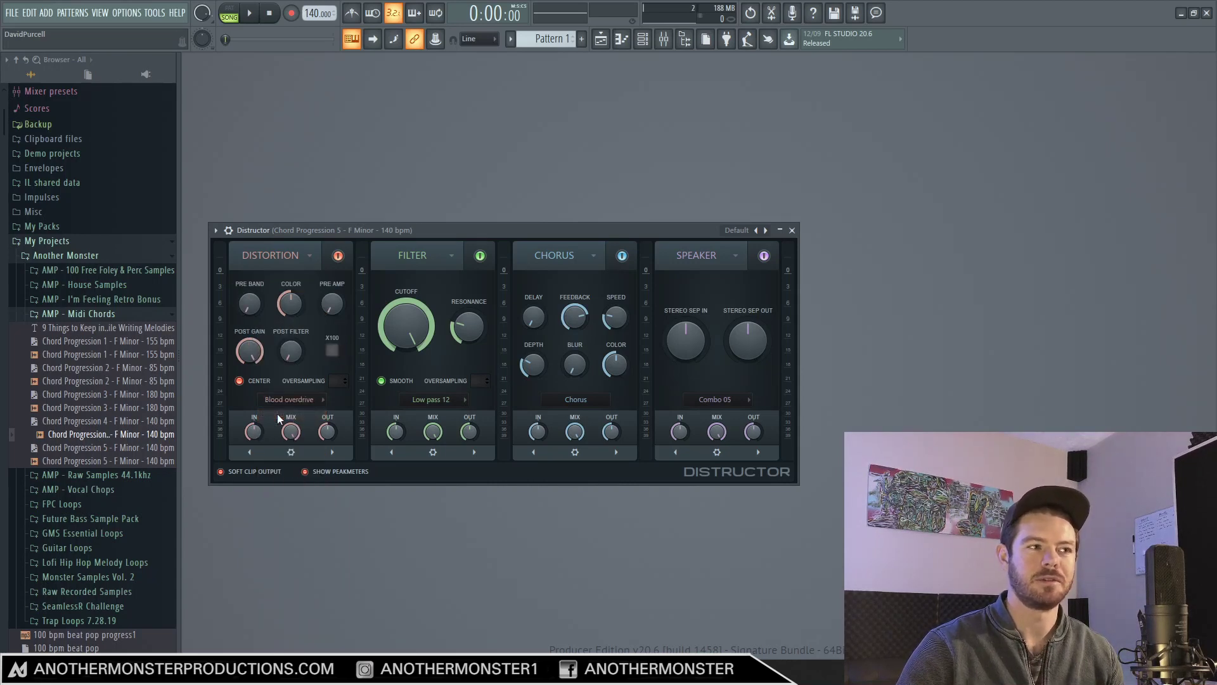
{"action": "left_click", "coordinate": [276, 400]}
{"action": "left_click", "coordinate": [276, 426]}
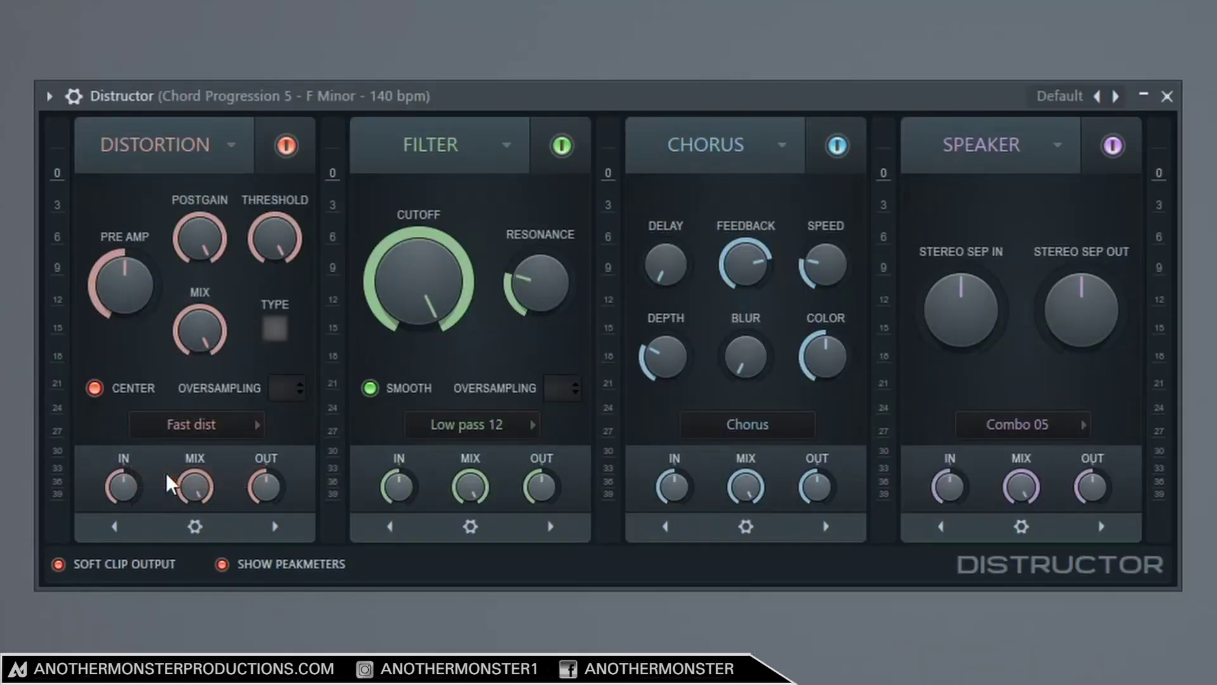
{"action": "left_click", "coordinate": [181, 424]}
{"action": "left_click", "coordinate": [152, 501]}
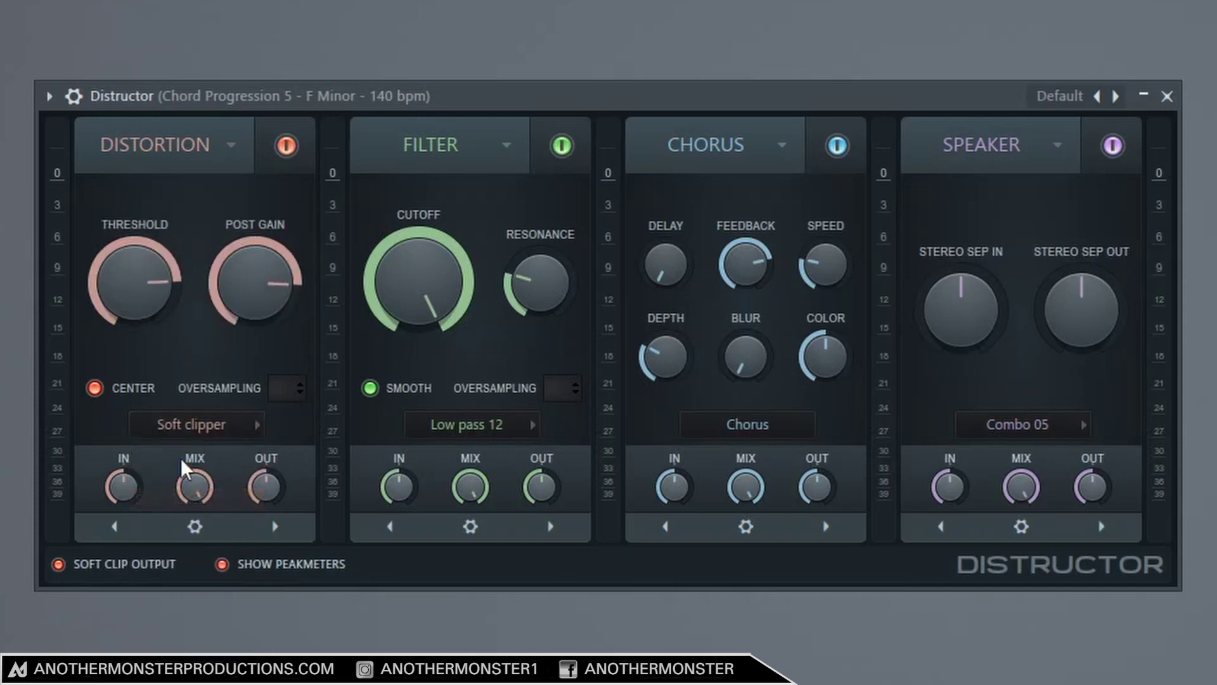
- Set the distortion type to Crusher and bring the type list up again
{"action": "left_click", "coordinate": [181, 428]}
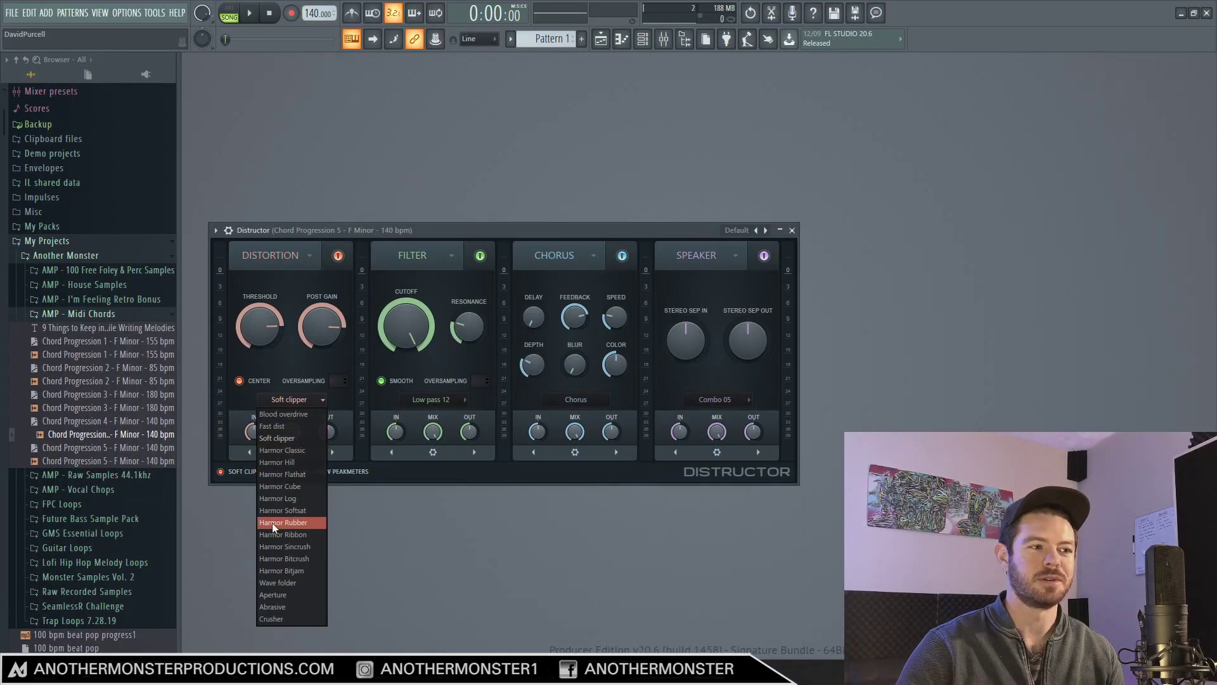
{"action": "left_click", "coordinate": [275, 619]}
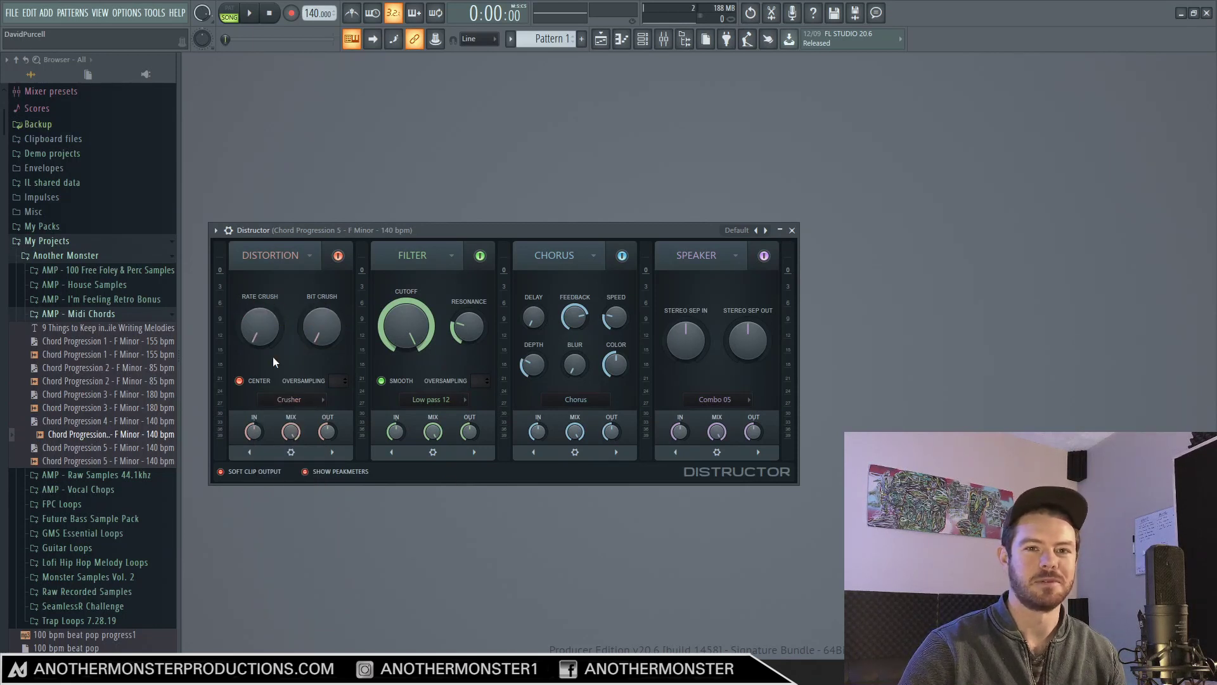
{"action": "left_click", "coordinate": [290, 399]}
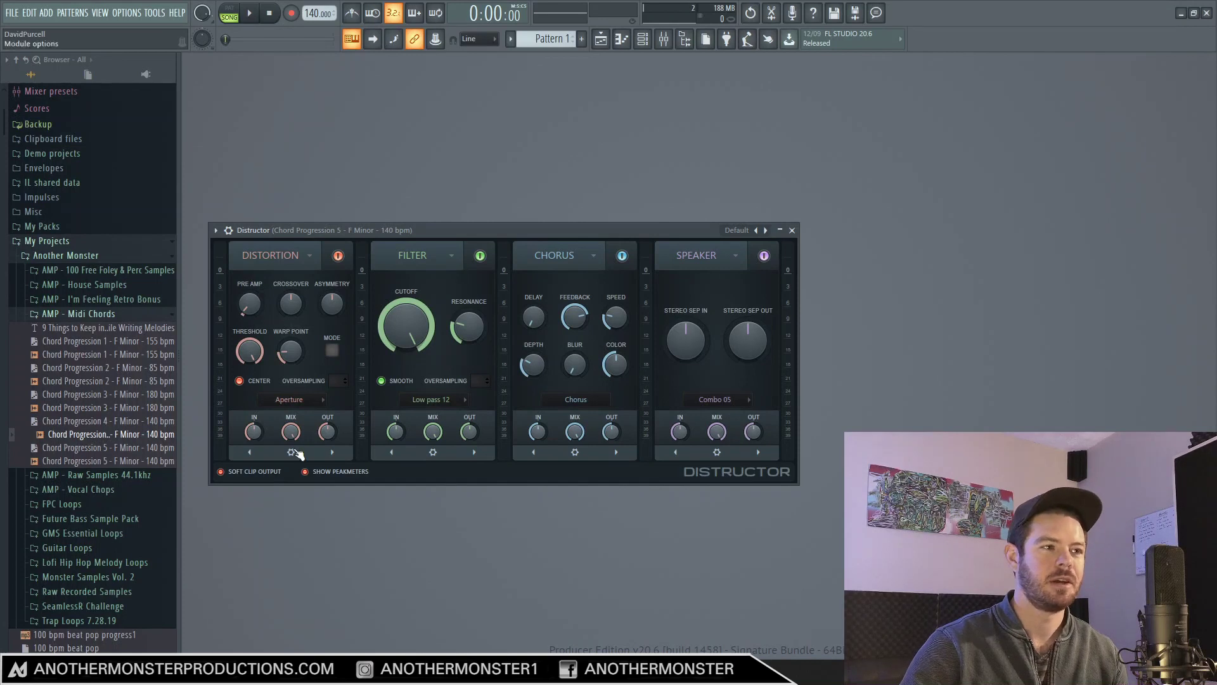
- Switch the distortion type to Abrasive, then Fast dist, and finally Blood overdrive
{"action": "left_click", "coordinate": [287, 400]}
{"action": "left_click", "coordinate": [271, 607]}
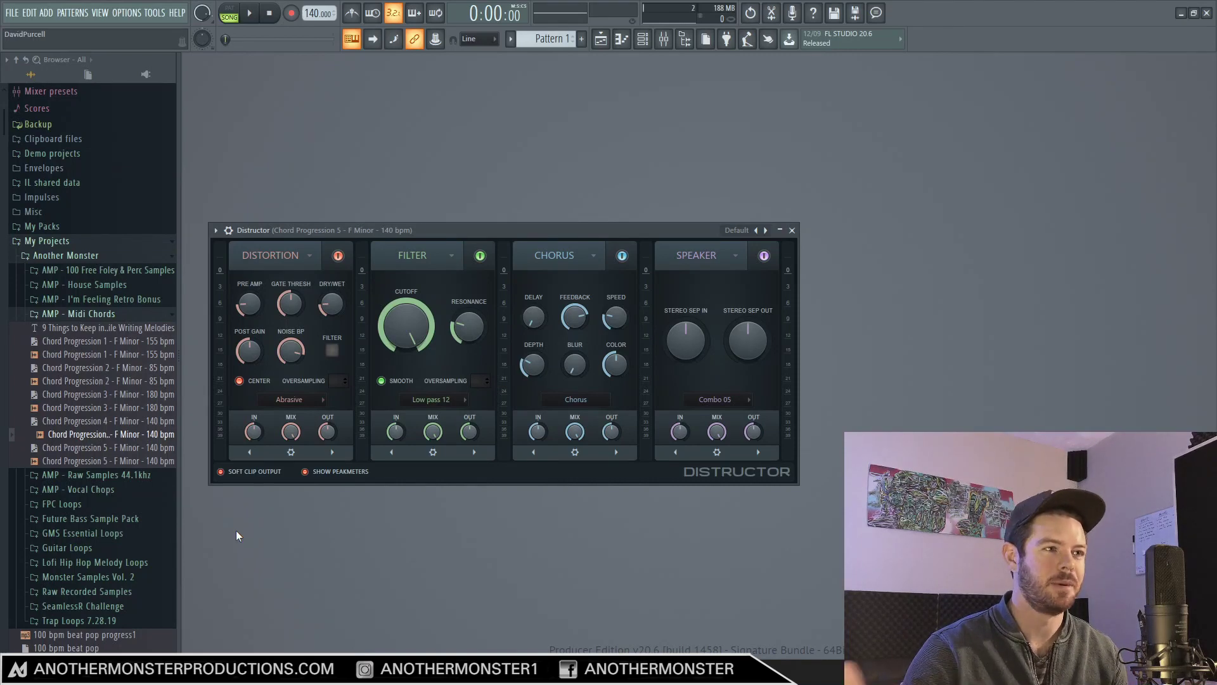
{"action": "left_click", "coordinate": [289, 400]}
{"action": "left_click", "coordinate": [268, 426]}
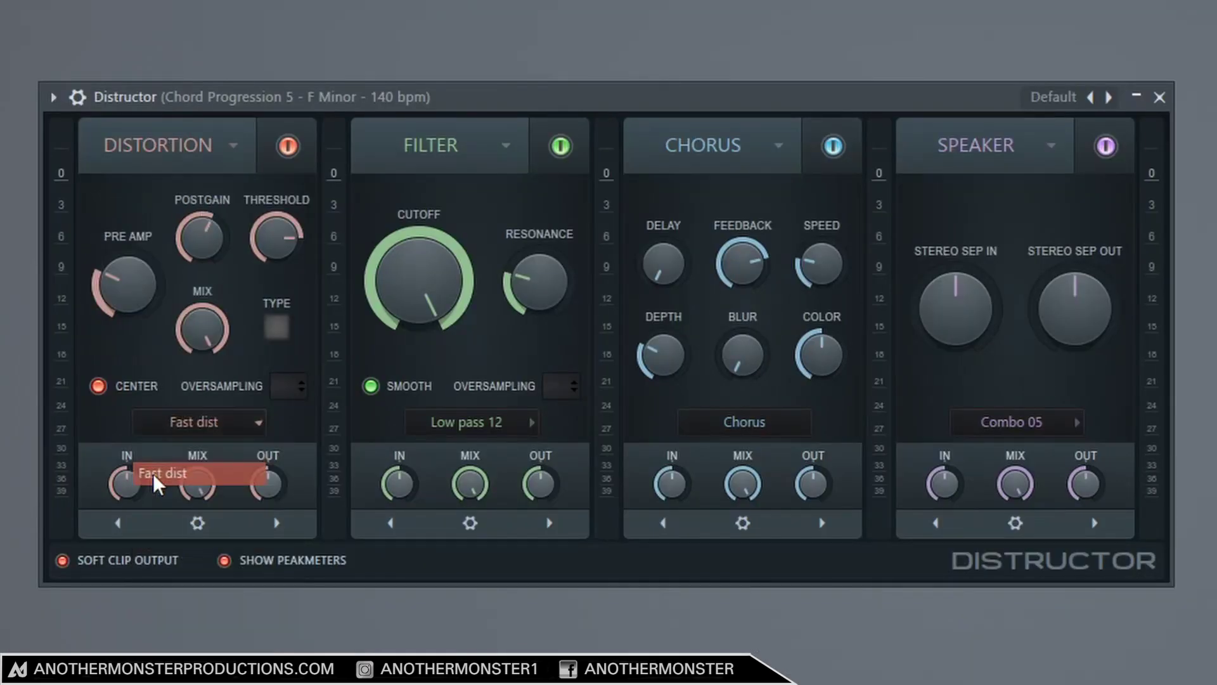
{"action": "left_click", "coordinate": [290, 399]}
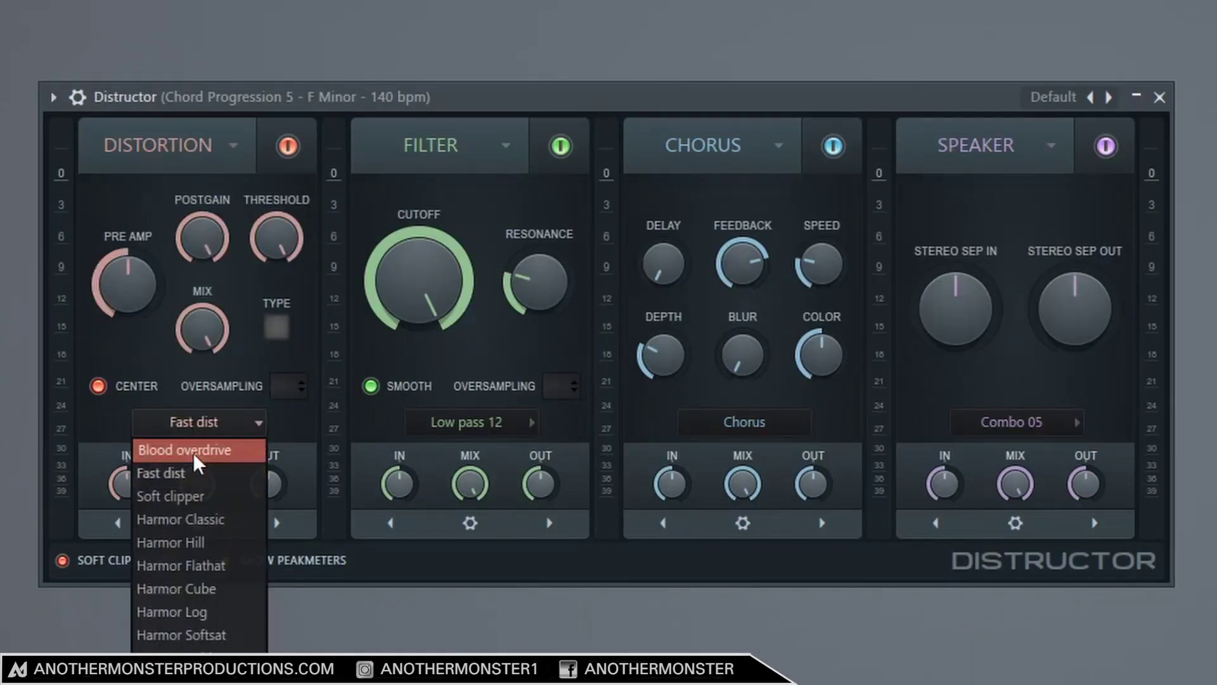
{"action": "left_click", "coordinate": [193, 451]}
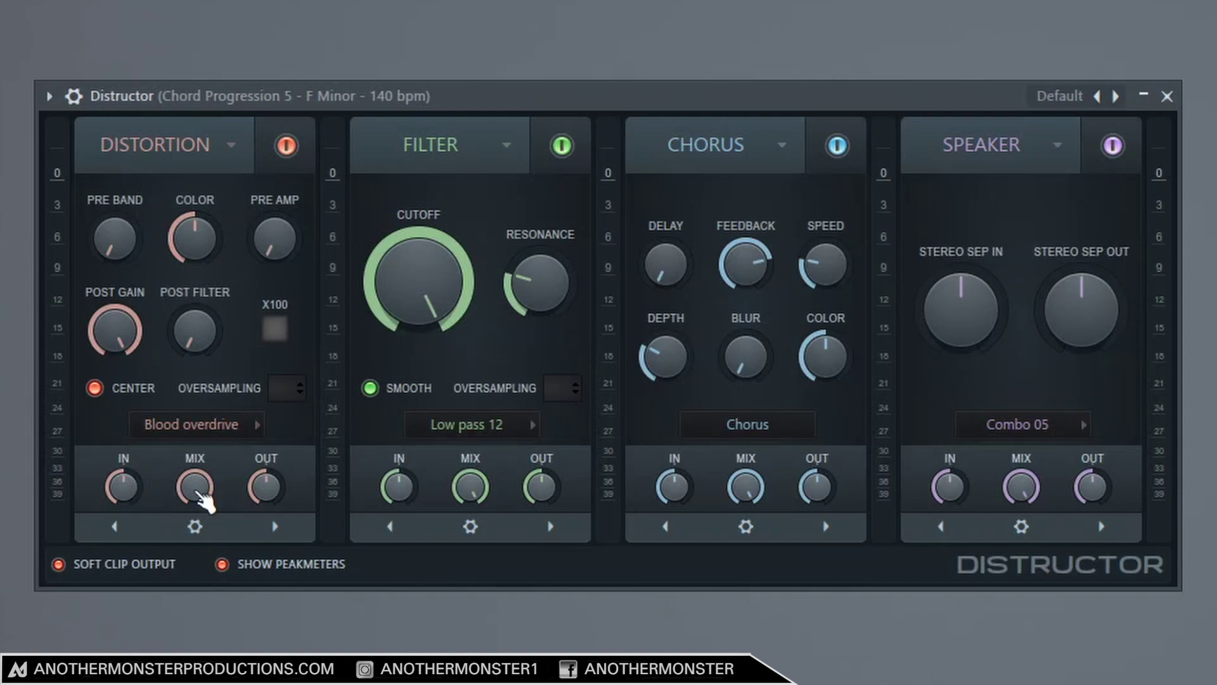
{"action": "left_click_drag", "start_coordinate": [195, 488], "coordinate": [196, 539]}
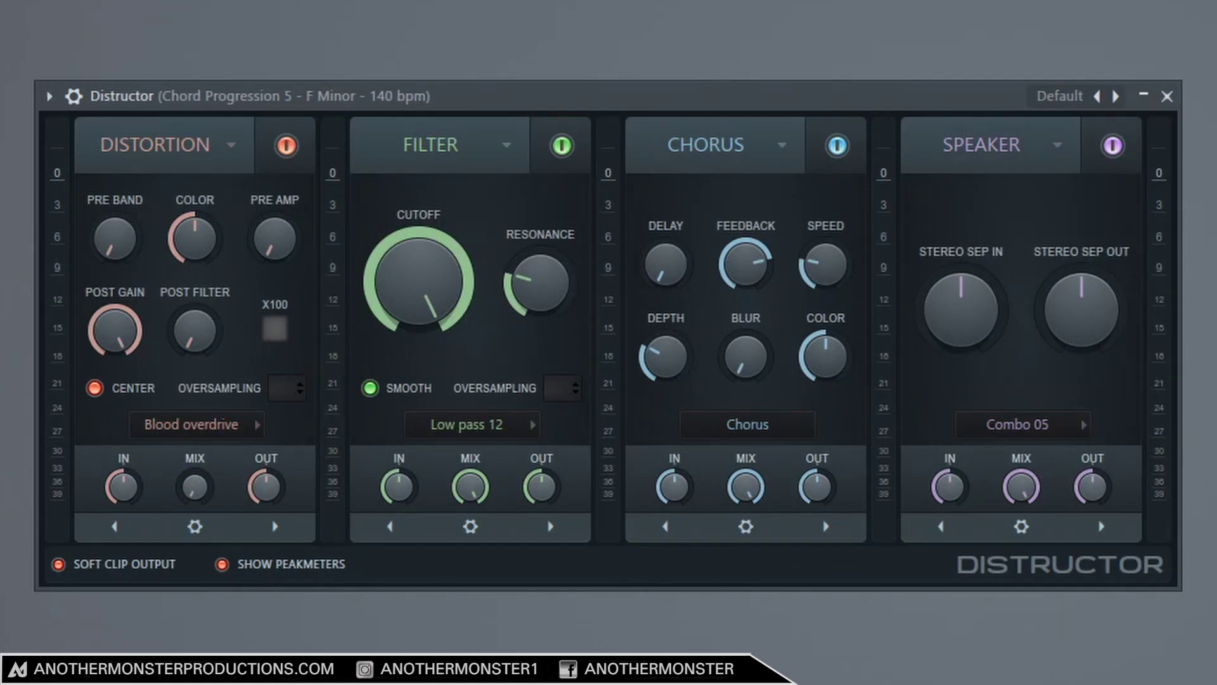
{"action": "left_click_drag", "start_coordinate": [195, 539], "coordinate": [195, 479]}
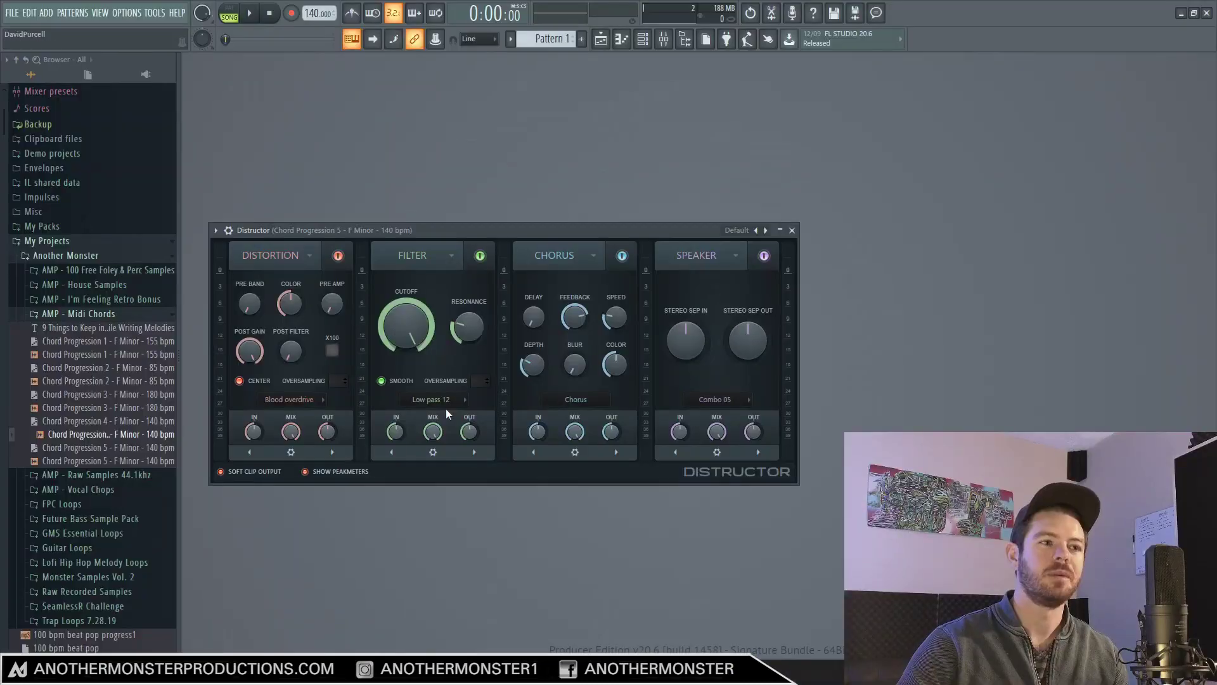
- Open the Filter module's type list from the Low pass 12 selector
{"action": "left_click", "coordinate": [435, 398]}
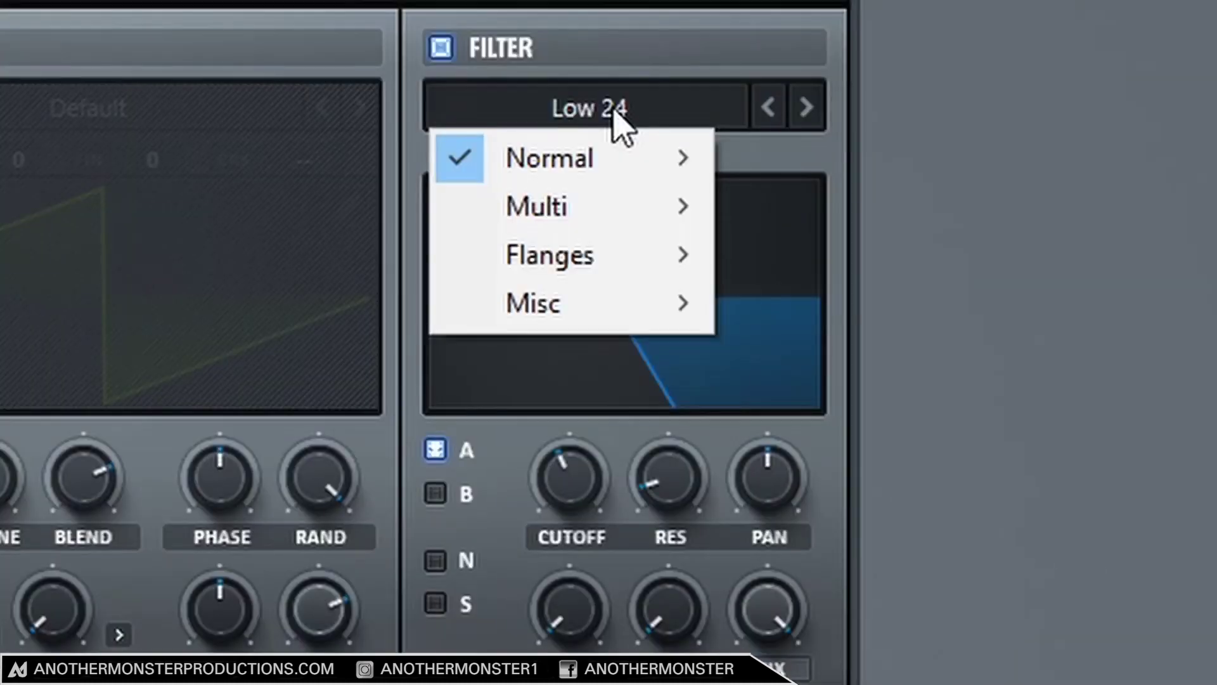
- Set Serum's filter type to Low 6
{"action": "mouse_move", "coordinate": [601, 155]}
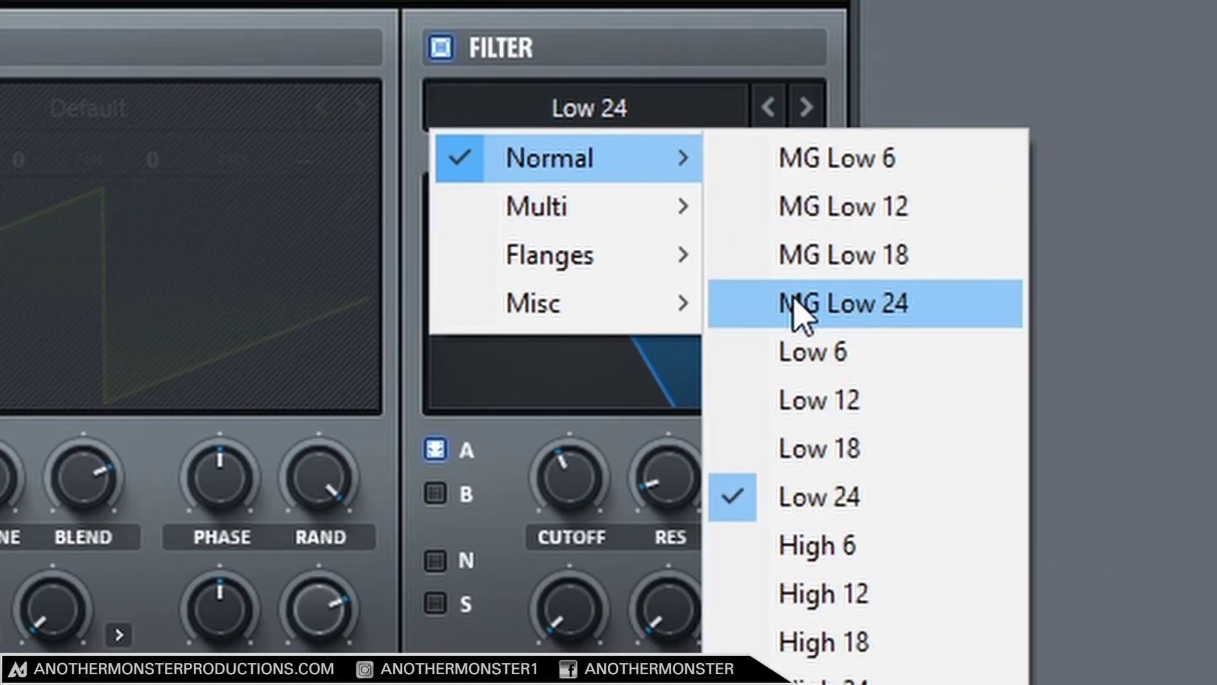
{"action": "left_click", "coordinate": [829, 350]}
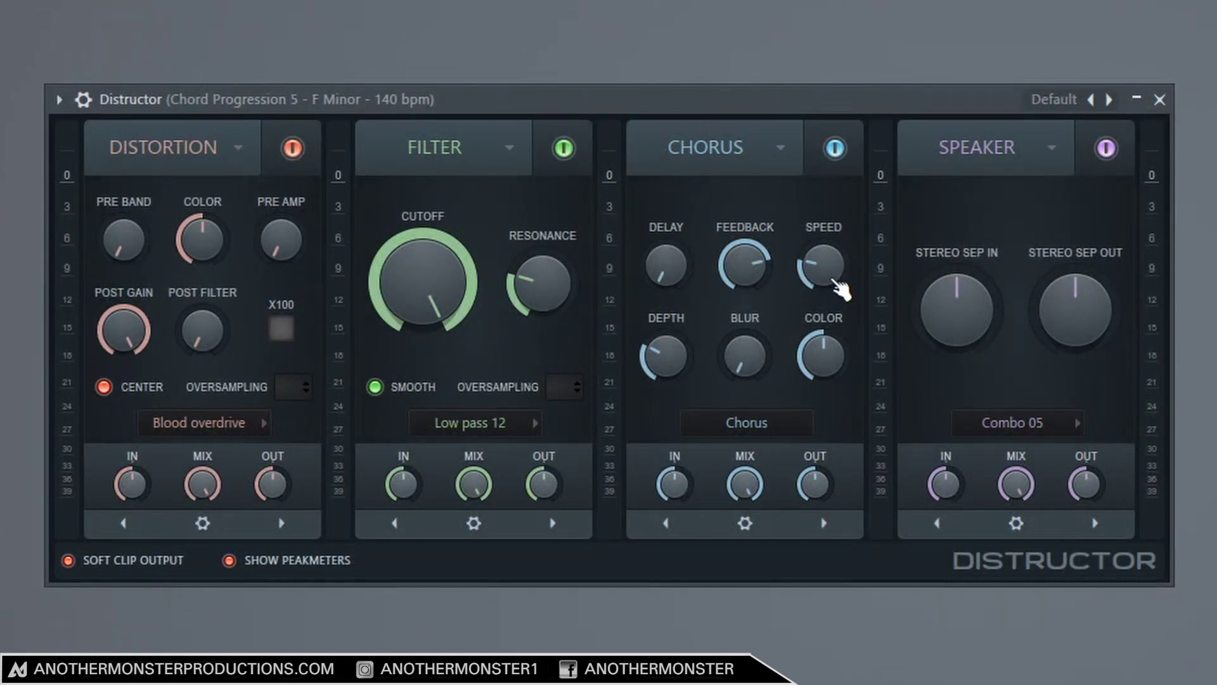
- Nudge the Chorus Depth up slightly and raise the Chorus Color amount
{"action": "scroll", "coordinate": [675, 359], "scroll_direction": "up", "scroll_amount": 2}
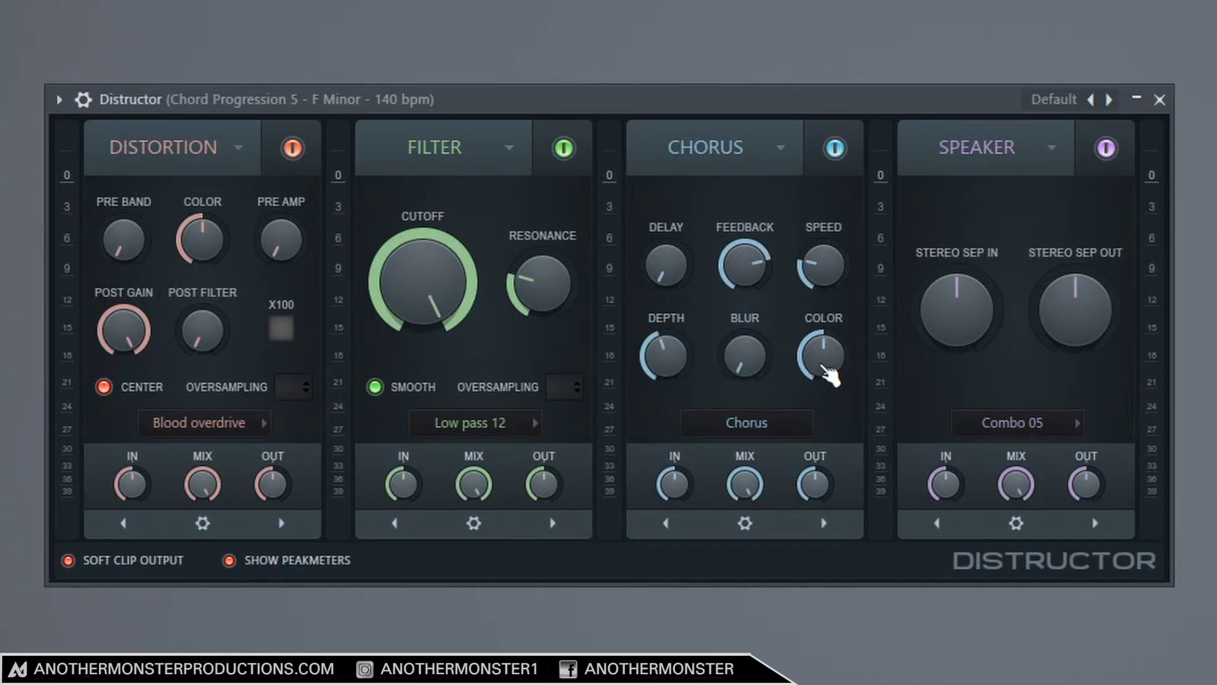
{"action": "left_click_drag", "start_coordinate": [827, 374], "coordinate": [1024, 361]}
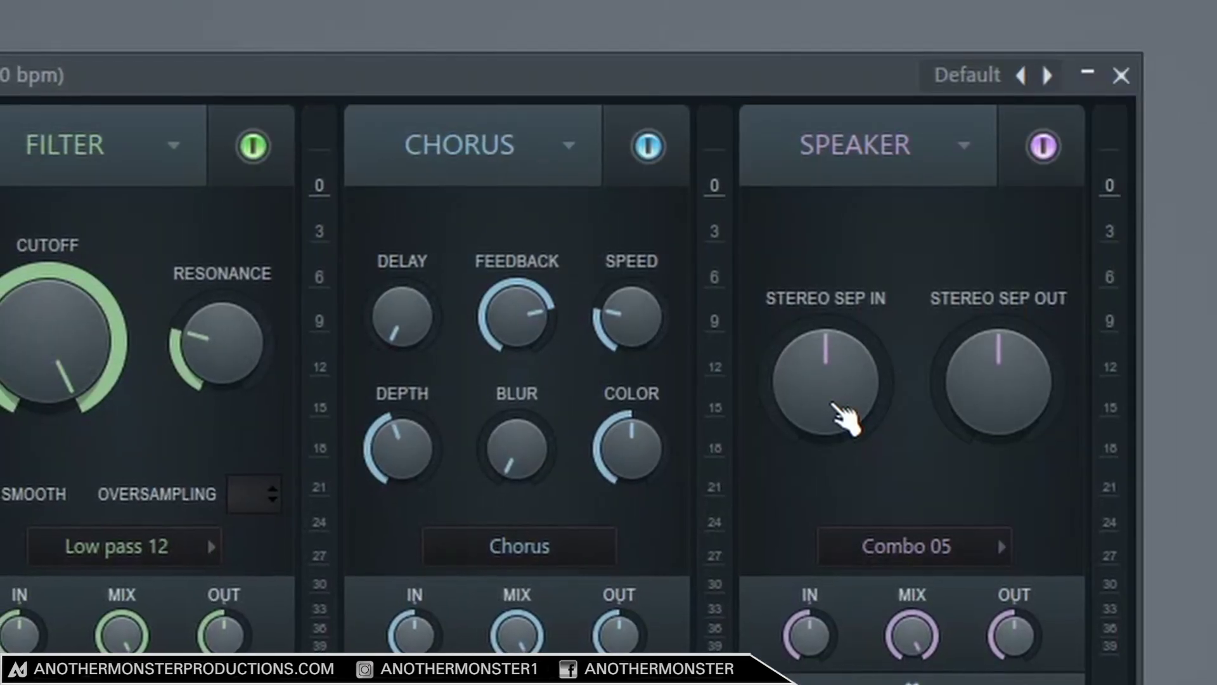
- Swing Stereo Sep In wide and negative, recentre it, then open the speaker model list
{"action": "left_click_drag", "start_coordinate": [840, 412], "coordinate": [840, 368]}
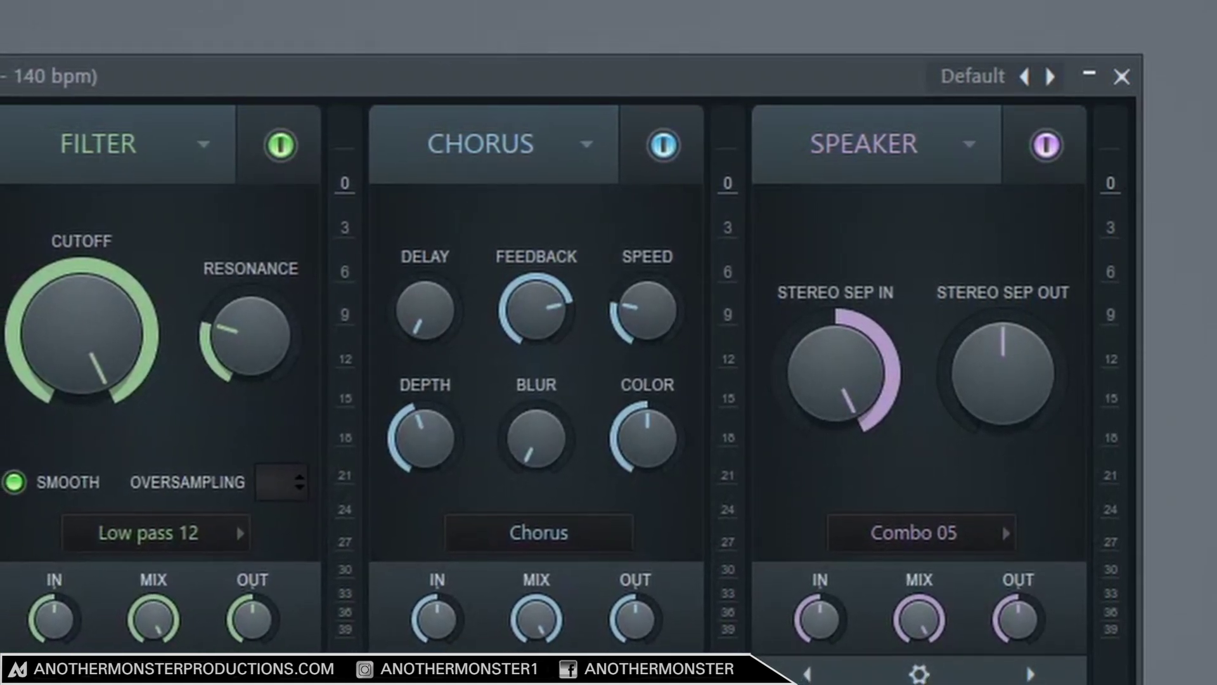
{"action": "left_click_drag", "start_coordinate": [858, 406], "coordinate": [857, 447]}
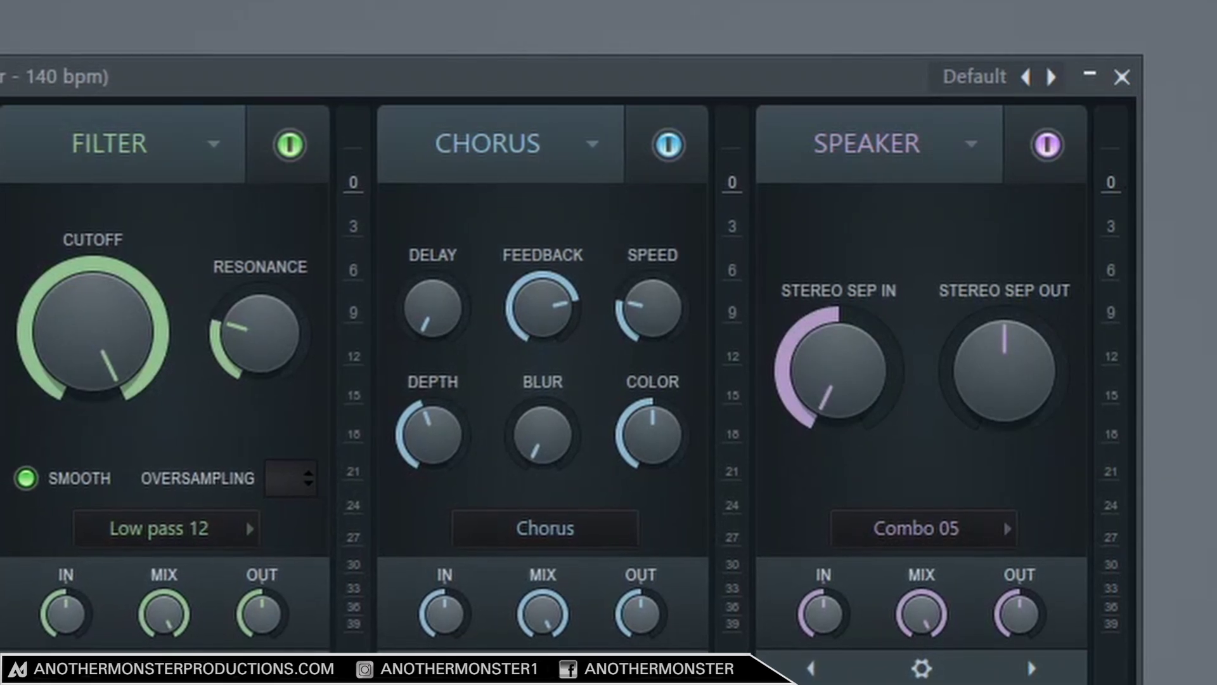
{"action": "left_click_drag", "start_coordinate": [858, 402], "coordinate": [858, 375]}
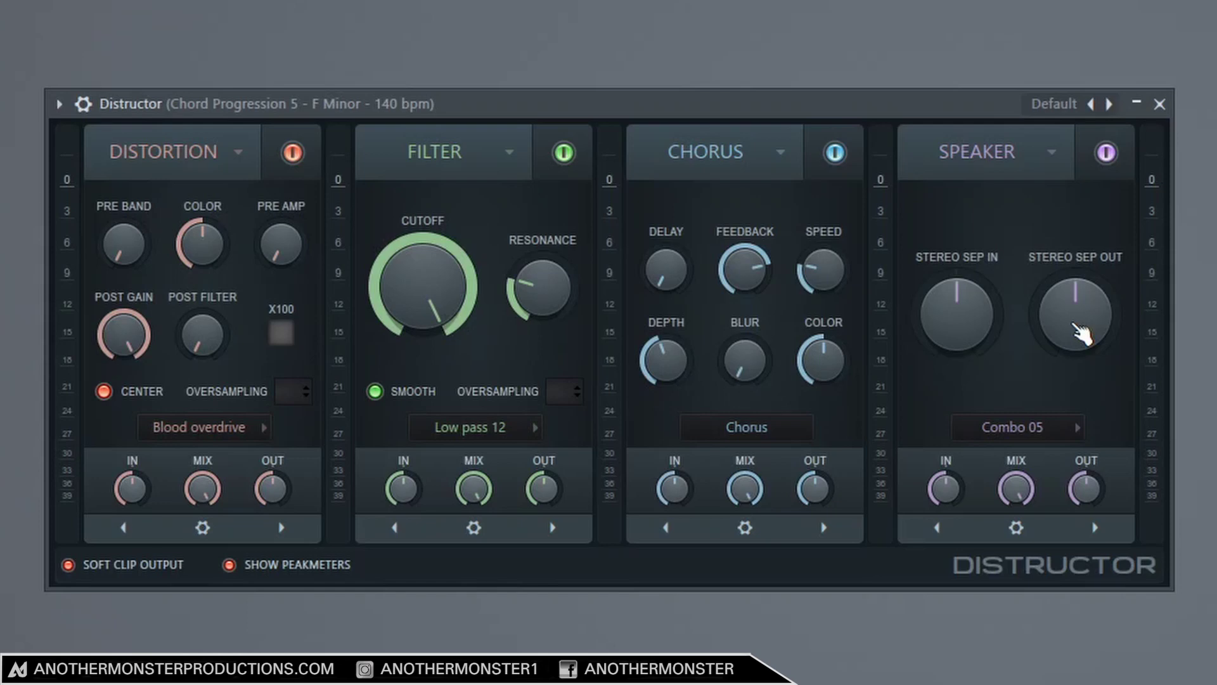
{"action": "left_click", "coordinate": [977, 152]}
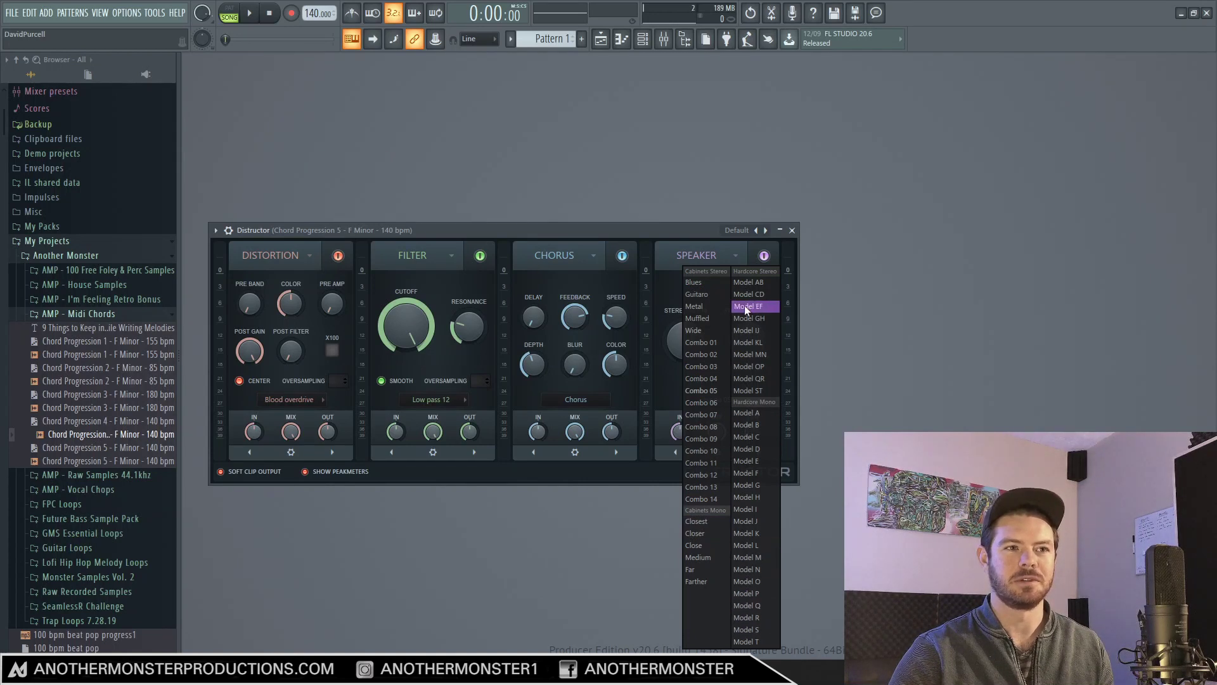
- Dismiss the speaker model list, keeping Combo 05 as the cabinet
{"action": "left_click", "coordinate": [695, 252]}
{"action": "left_click", "coordinate": [695, 253]}
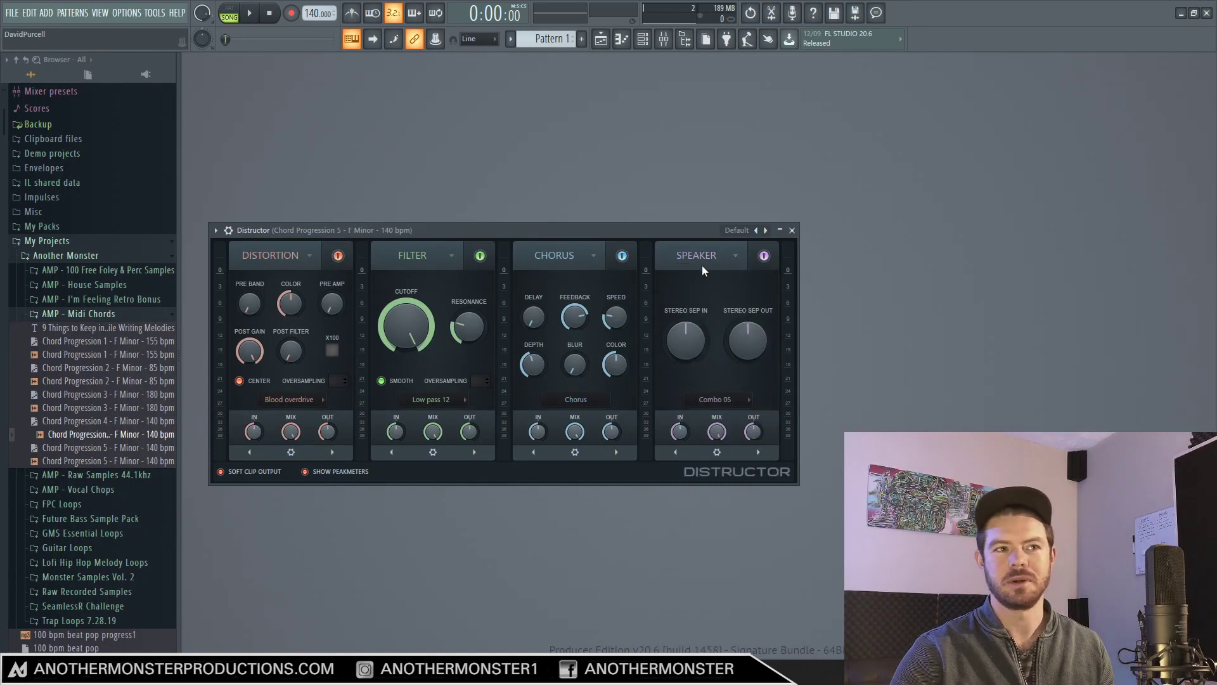